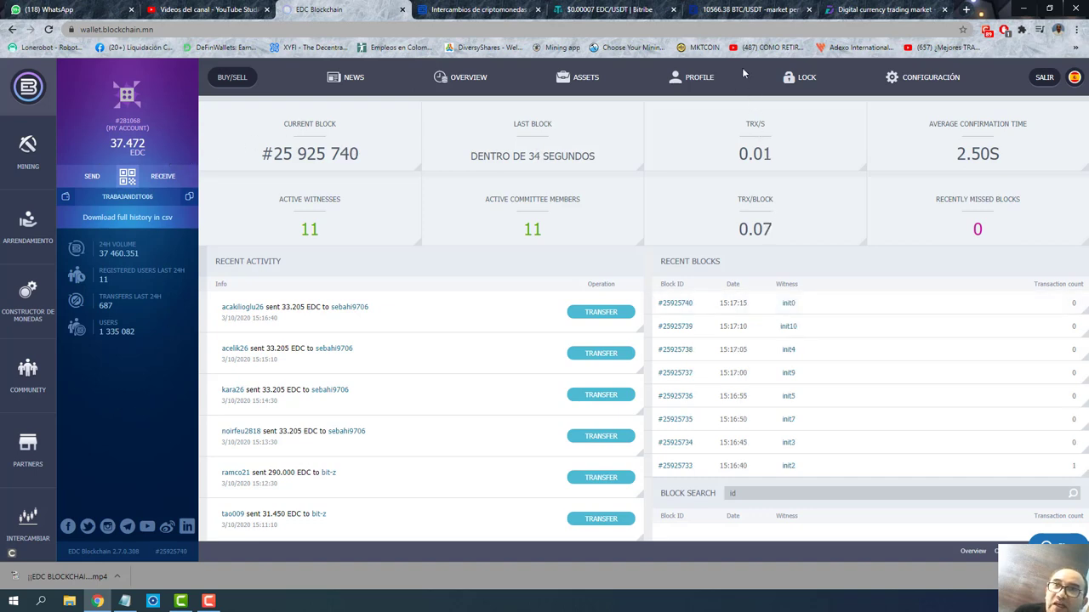
- Look through the BitZ, DigiFinex and Bitribe exchange pages that are already open
left_click(742, 10)
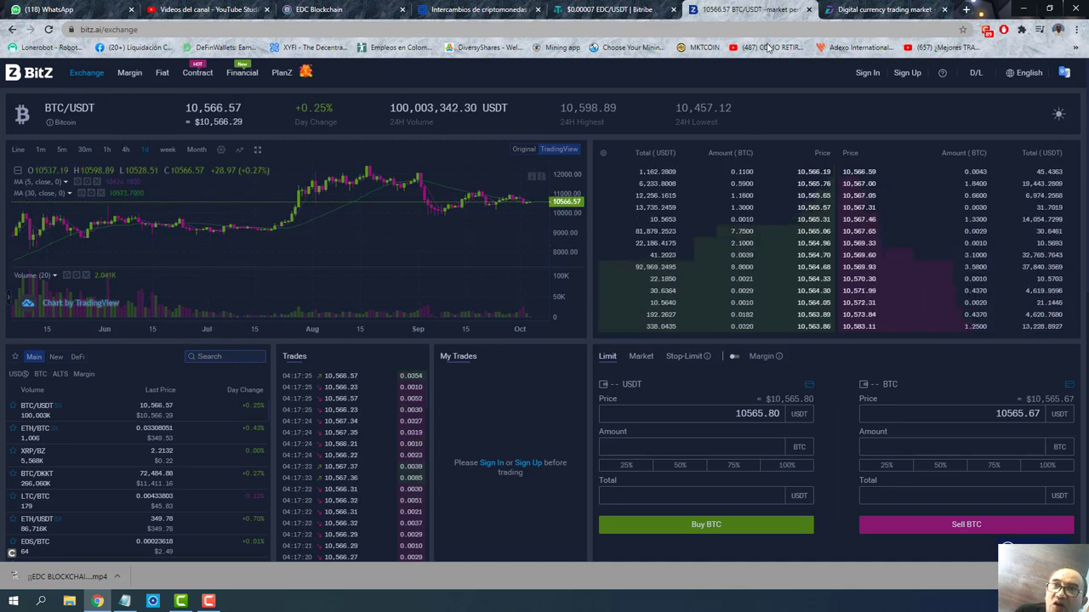
left_click(852, 12)
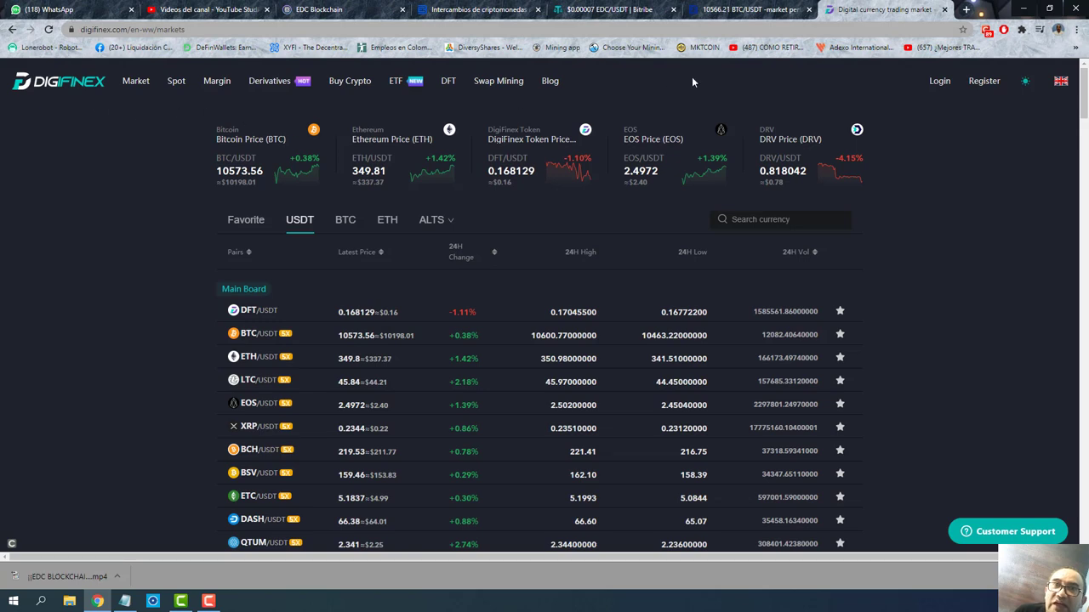
left_click(634, 12)
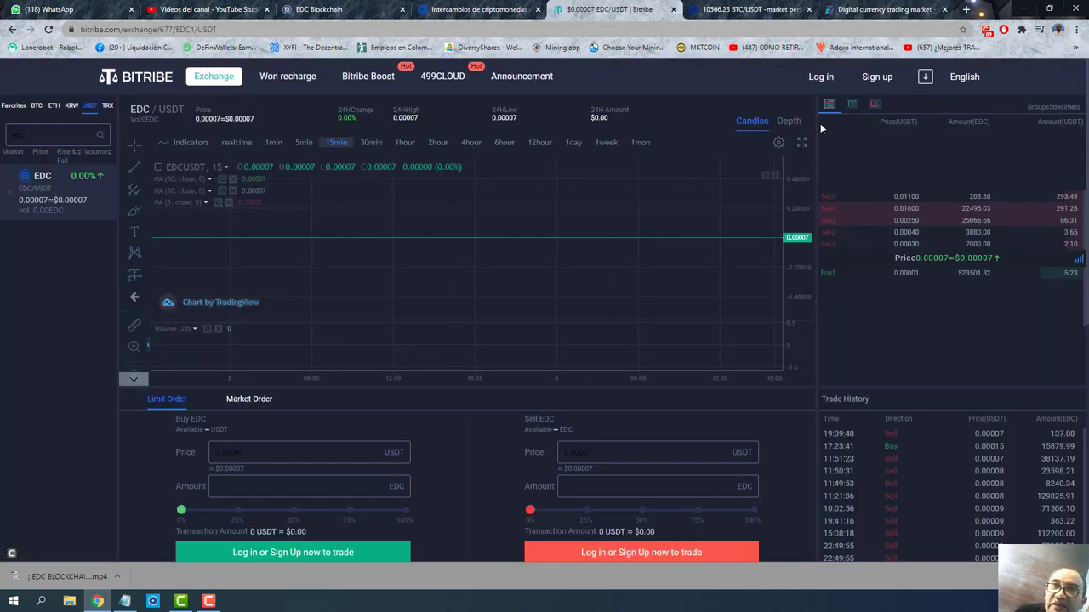
- Search the BitZ markets for edc, open the EDC/BTC pair and check its dollar and BTC prices
left_click(740, 9)
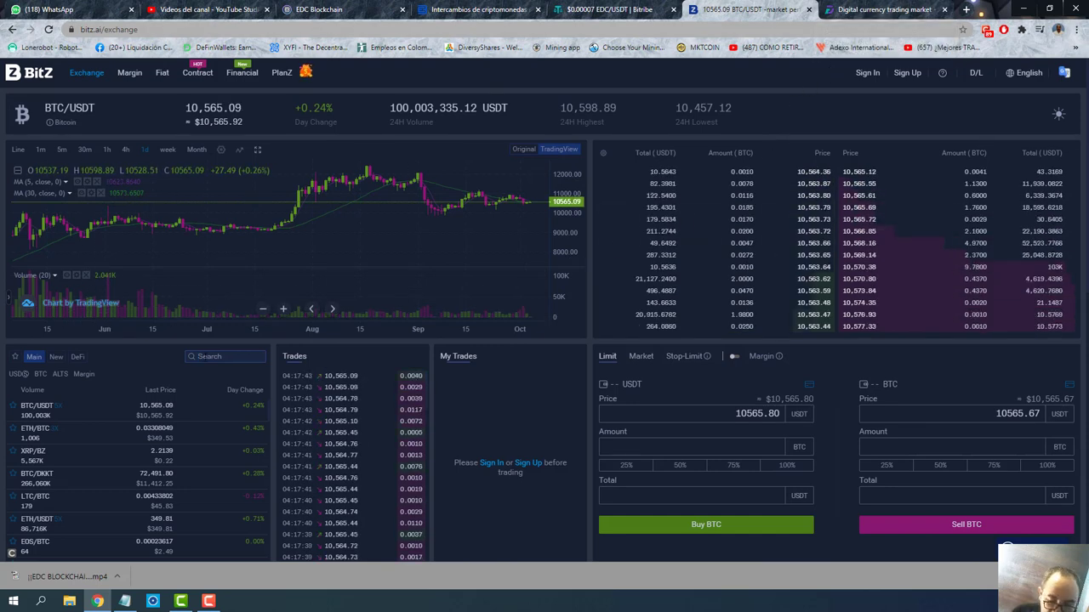
left_click(197, 357)
type("edc")
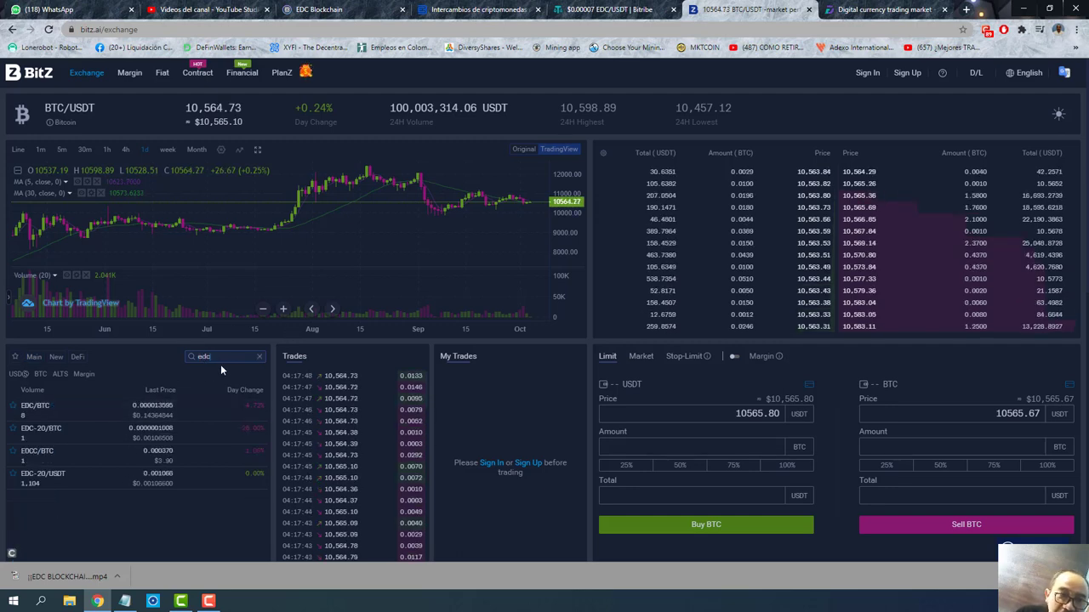
left_click(41, 411)
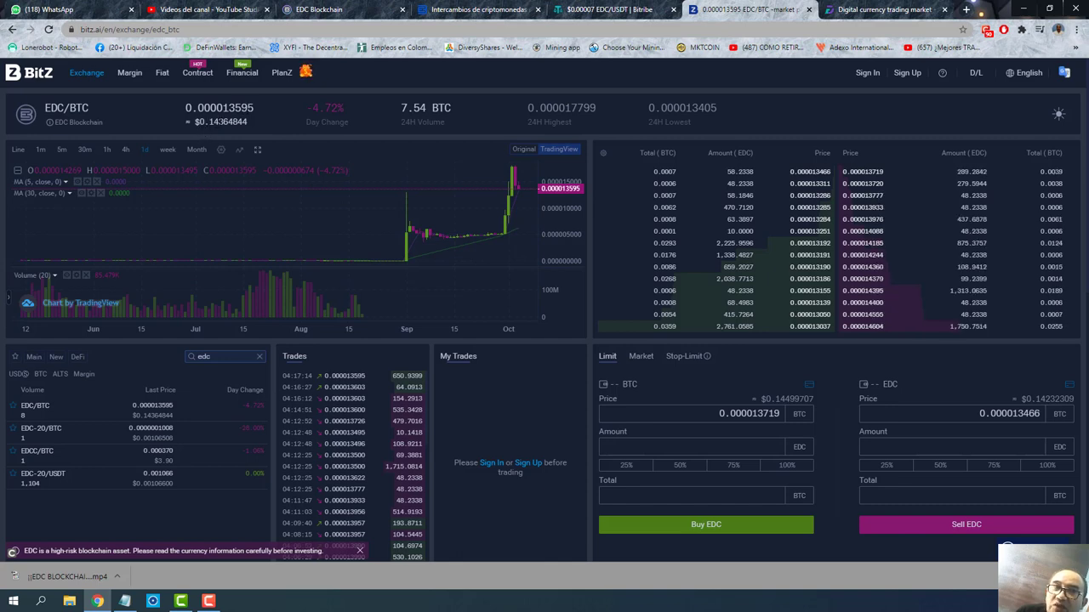
left_click_drag(195, 122, 247, 122)
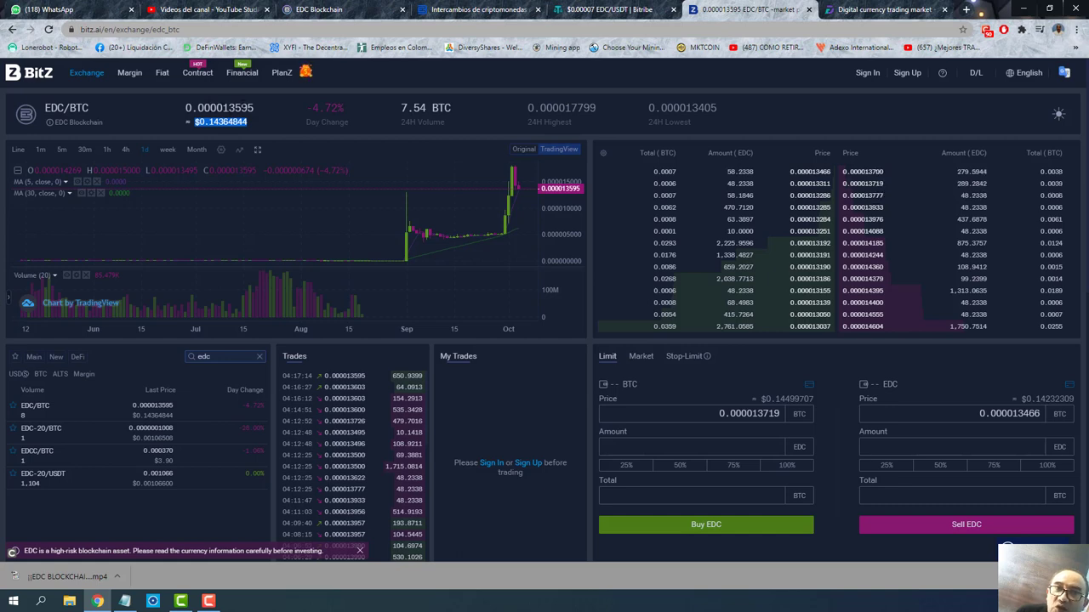
left_click_drag(248, 108, 186, 108)
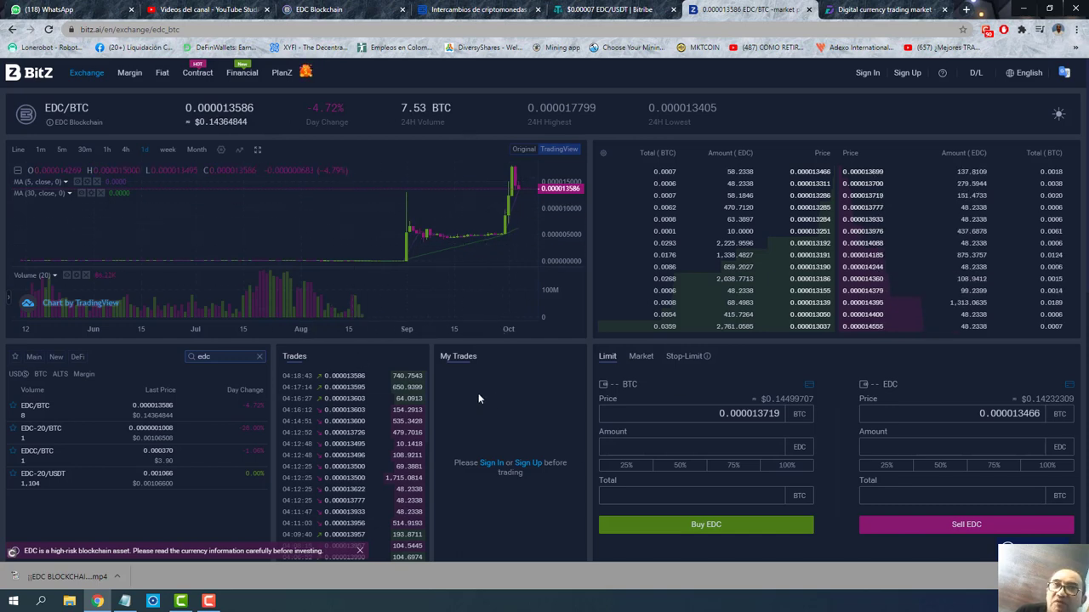
- Open the leasing page of the EDC Blockchain wallet and examine the remaining days of the leases in the transaction history
left_click(331, 11)
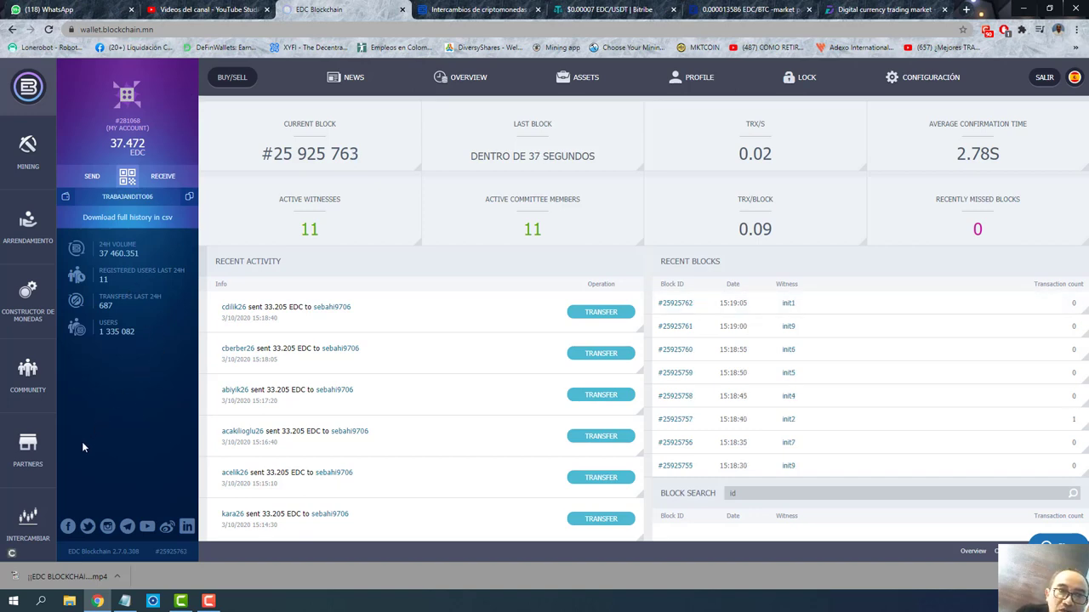
left_click(26, 227)
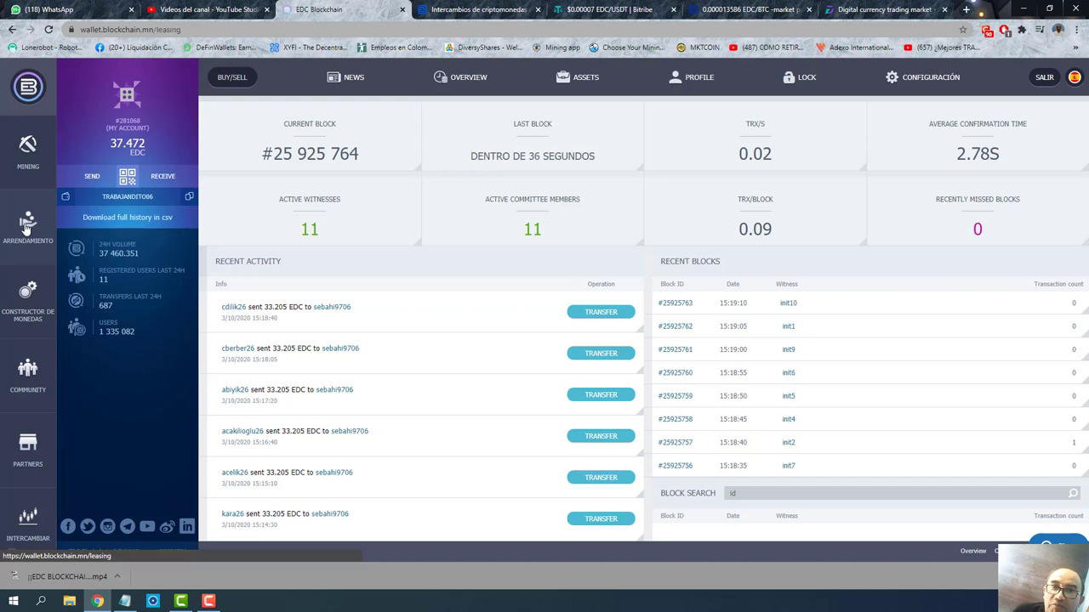
scroll(752, 347, "down", 1)
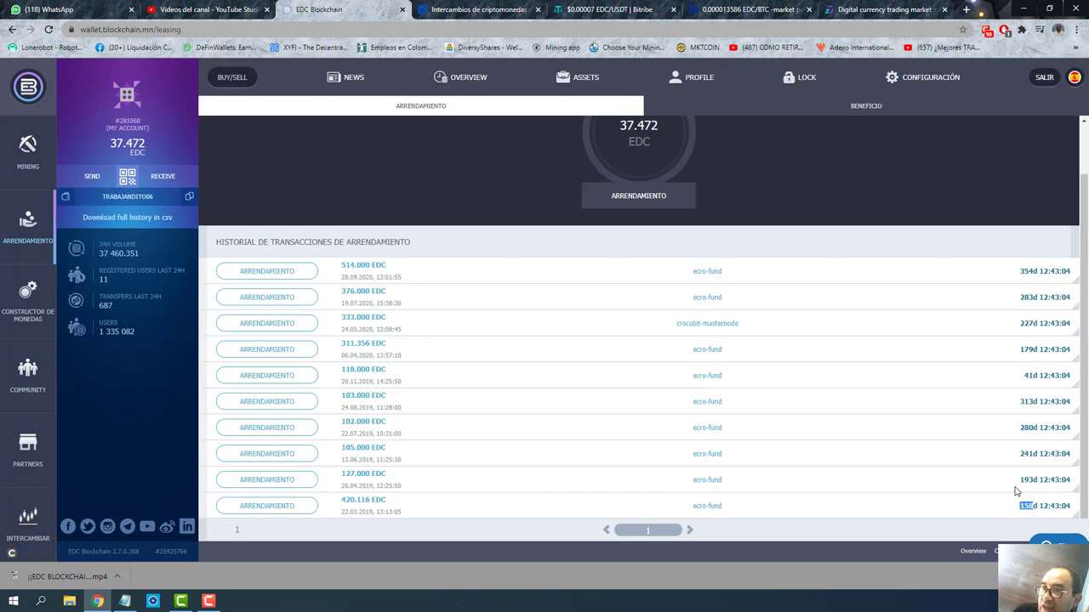
left_click_drag(1034, 483, 1032, 479)
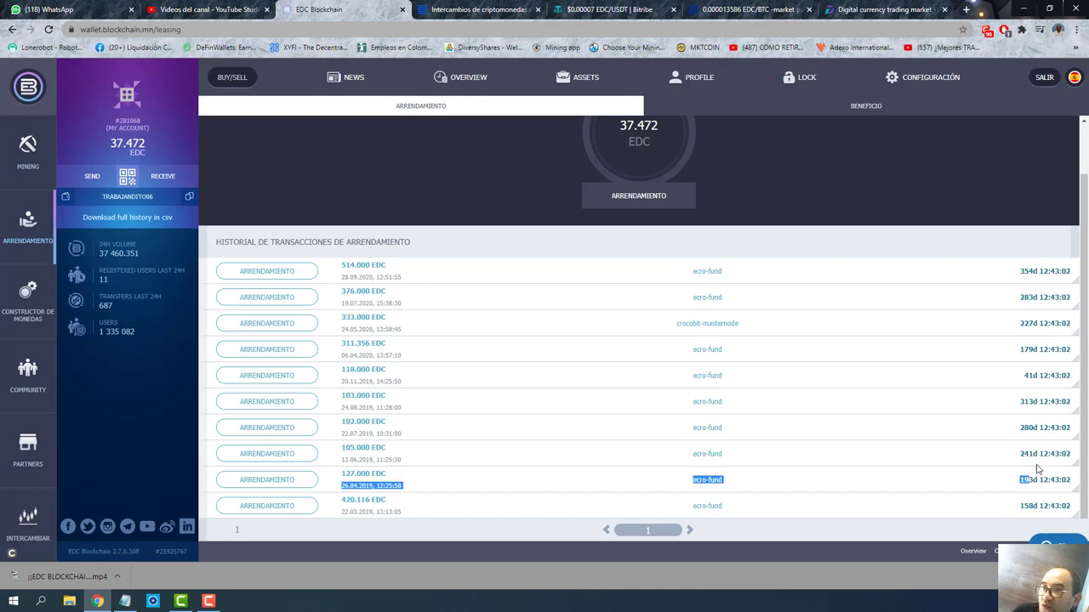
left_click(1032, 454)
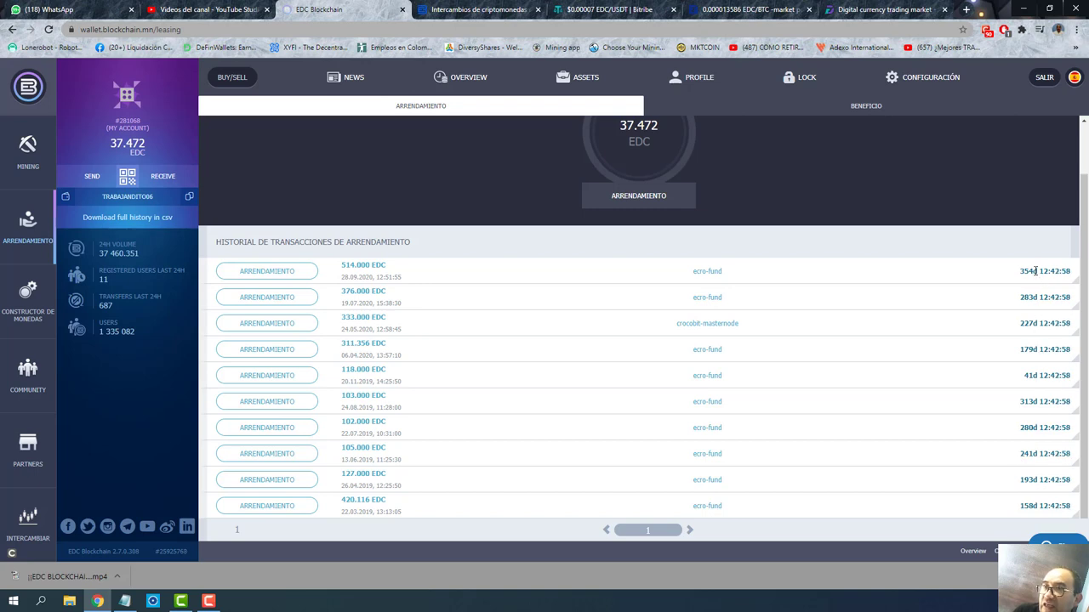
left_click_drag(1019, 270, 1030, 270)
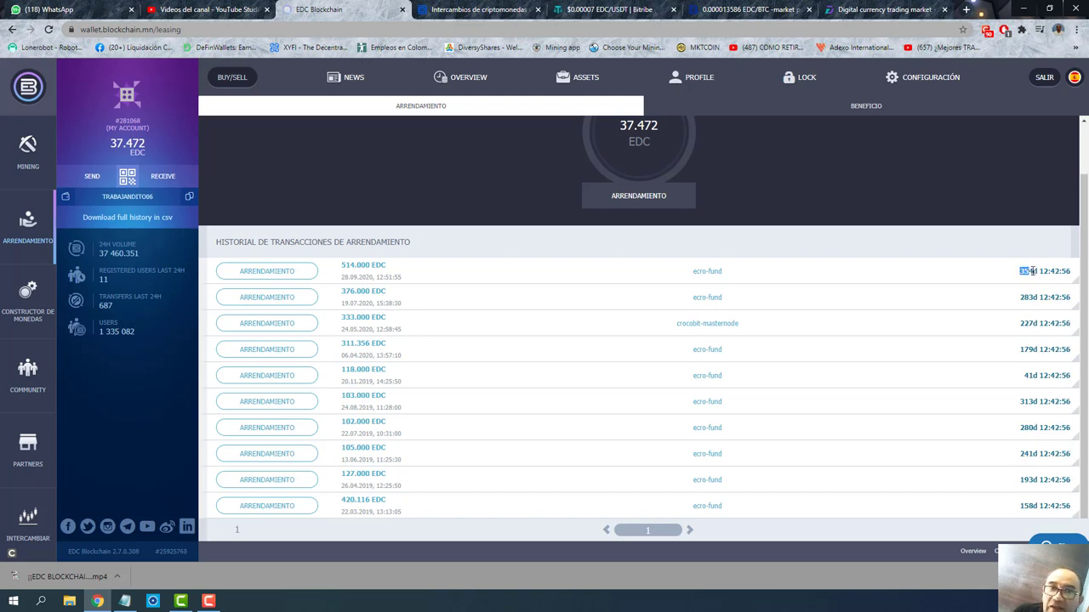
left_click(340, 304)
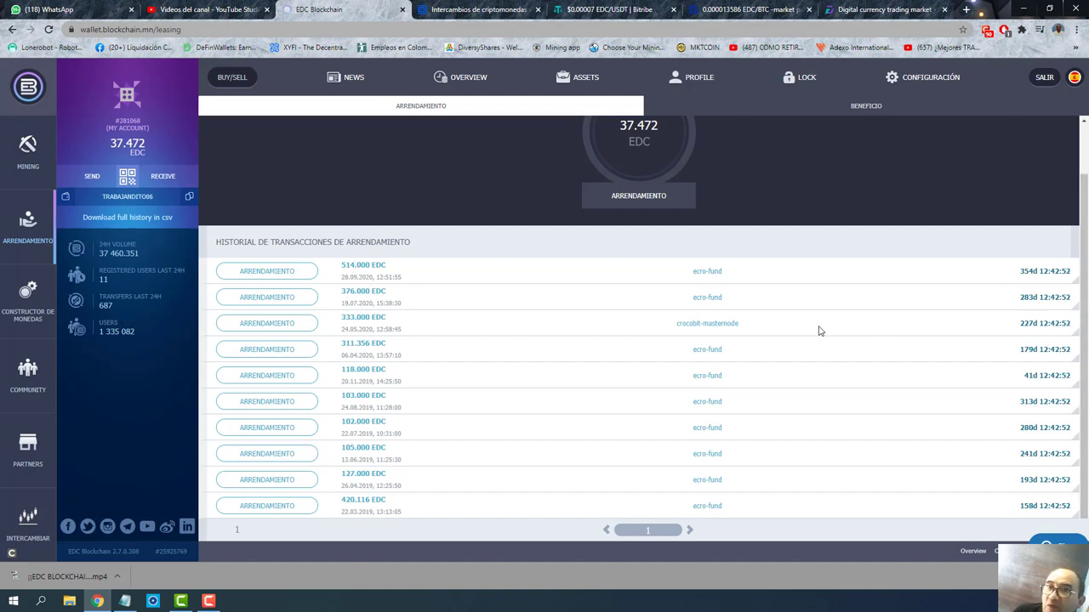
scroll(817, 327, "up", 1)
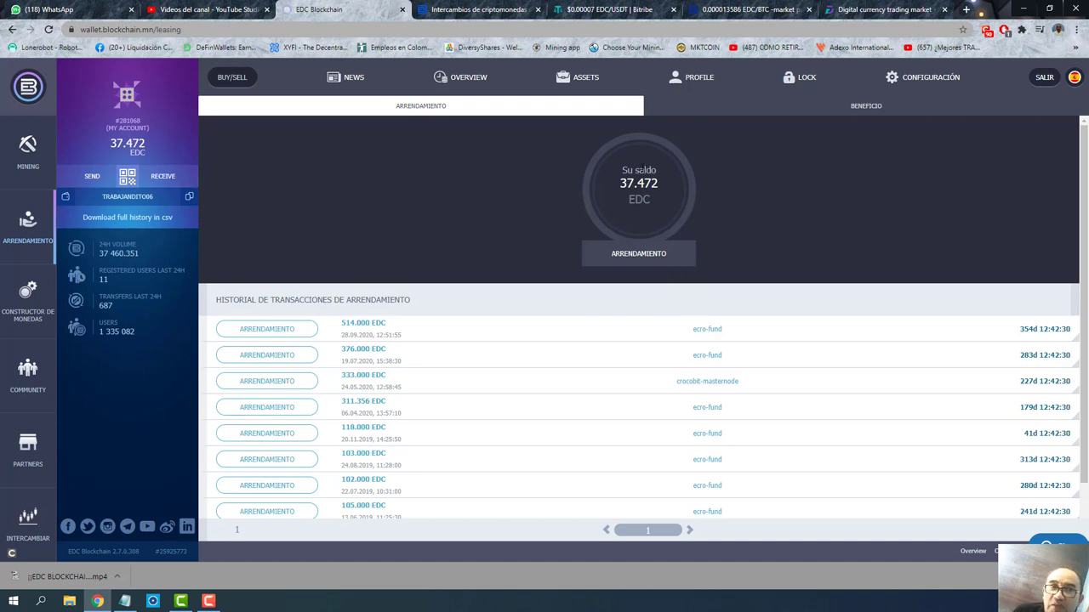
- Start a new coin lease with an amount of 300 EDC and review the monthly rates of the offered terms
left_click(639, 257)
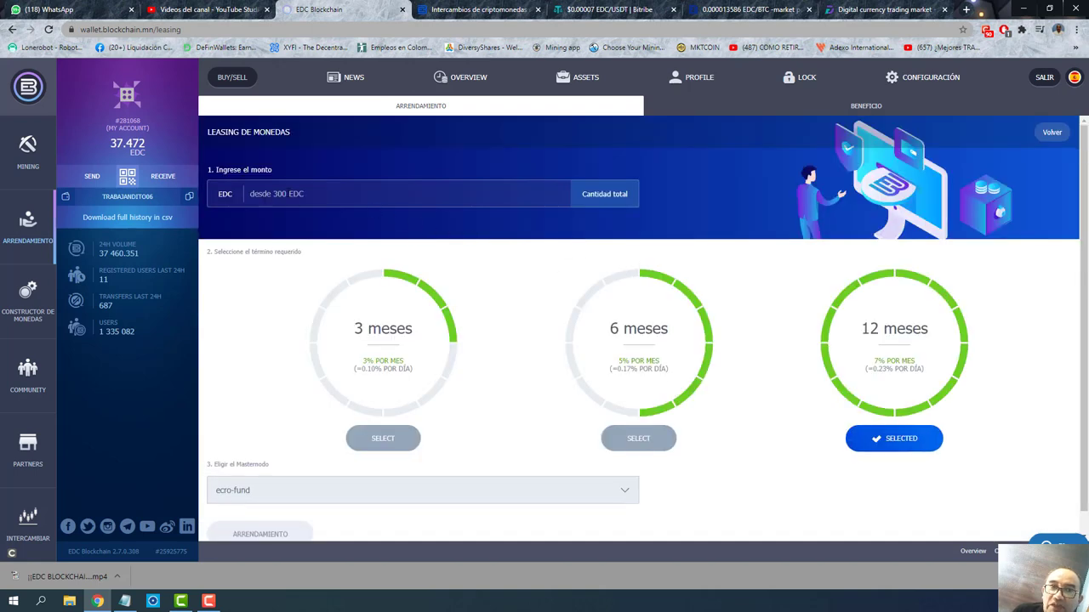
left_click(281, 193)
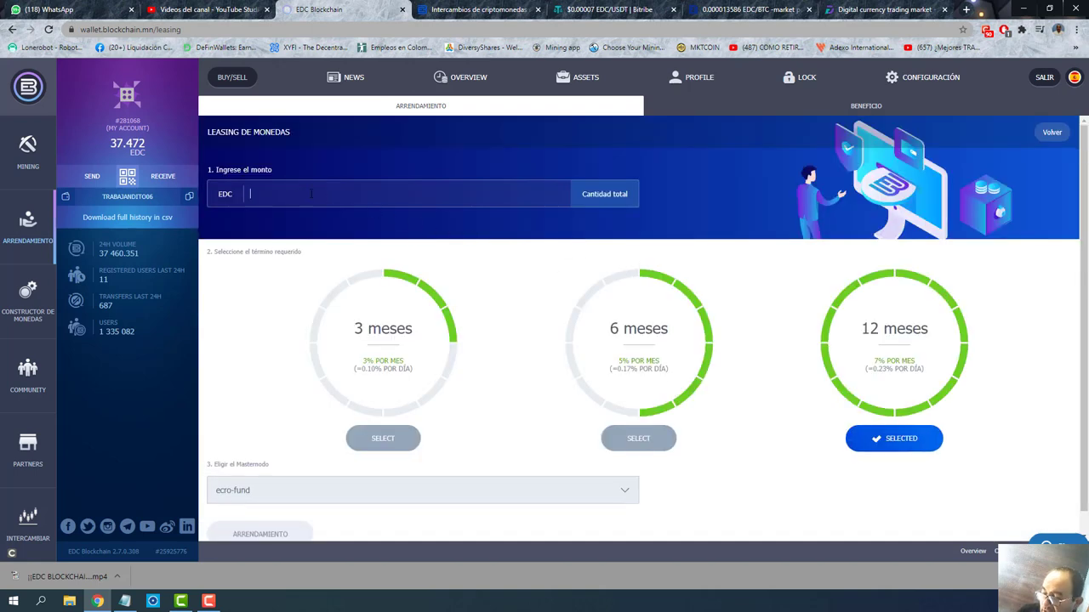
type("300")
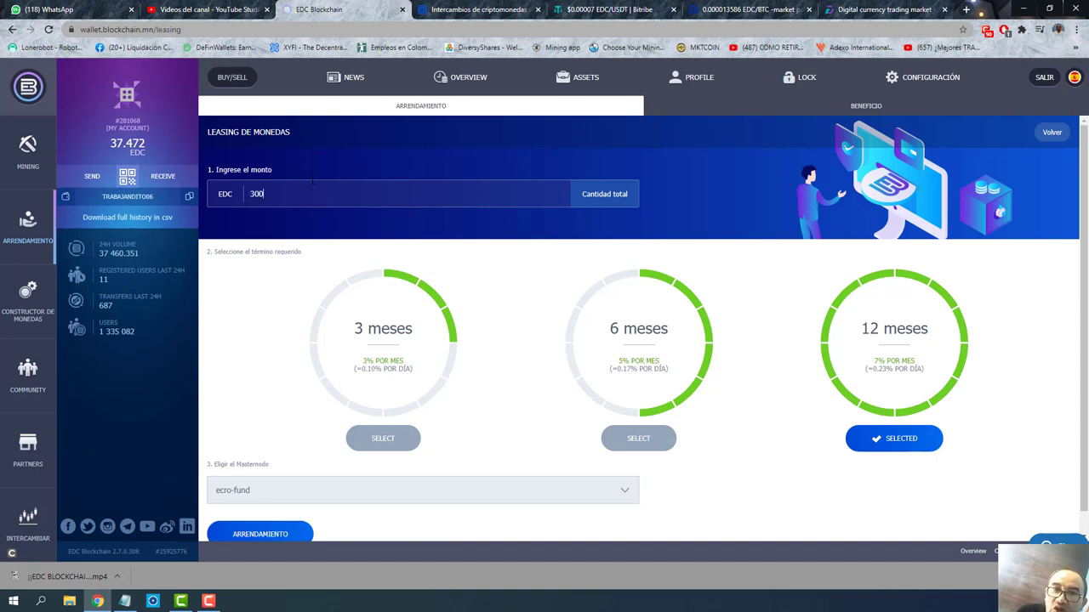
scroll(372, 226, "down", 1)
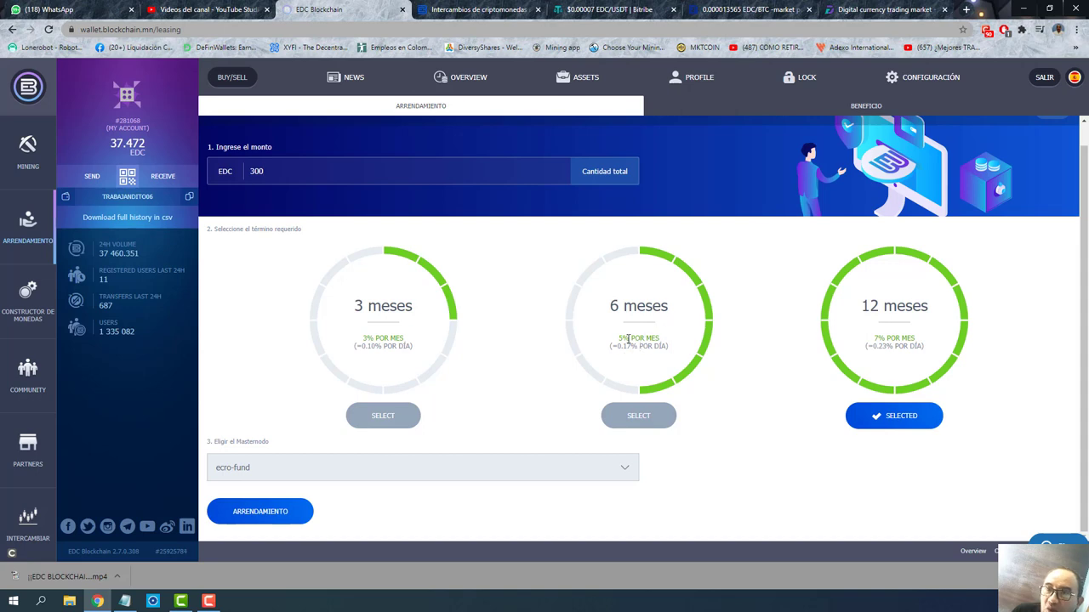
left_click_drag(617, 340, 629, 338)
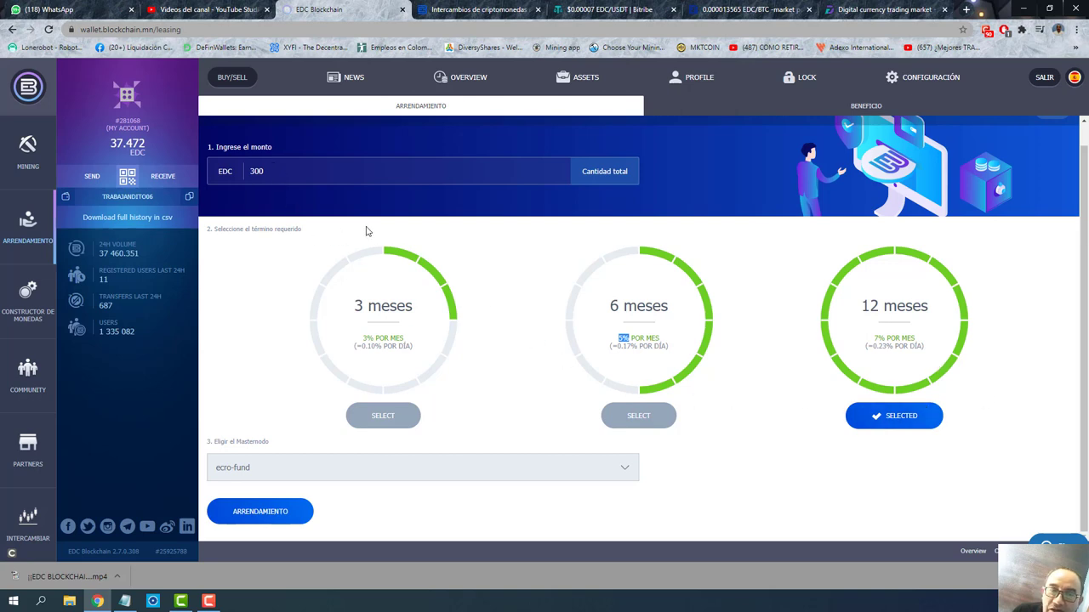
- Look through the available masternodes and choose ecro-fund for the lease
left_click(610, 469)
scroll(501, 451, "down", 2)
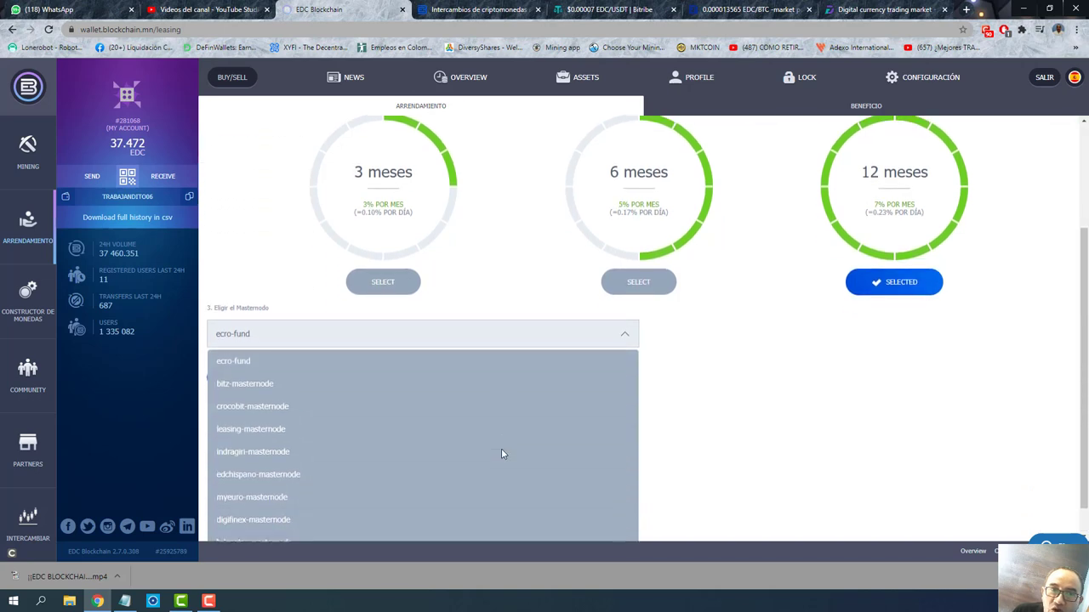
scroll(501, 451, "down", 1)
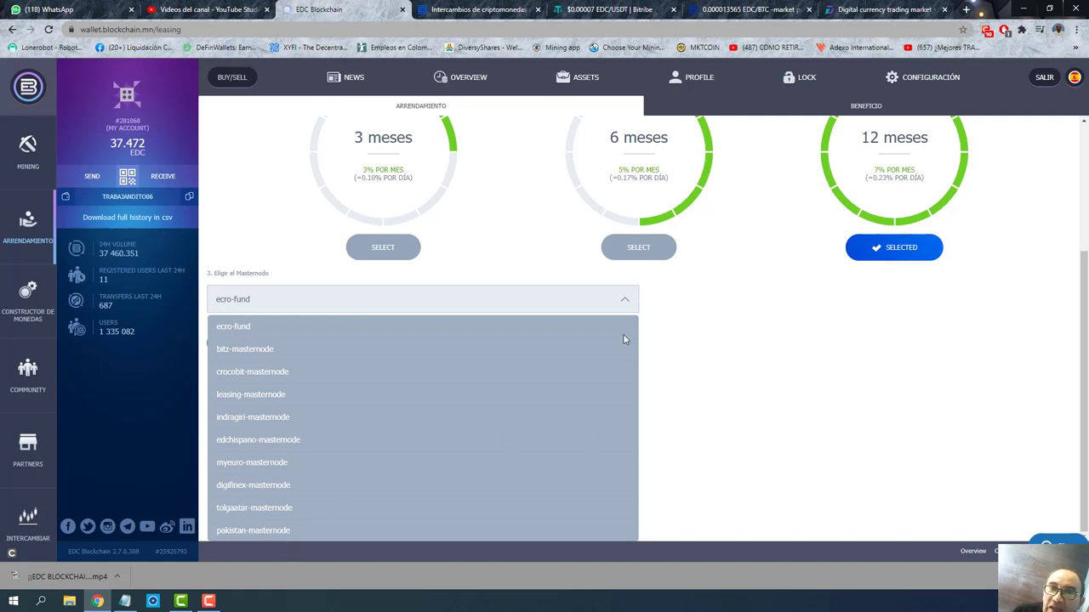
scroll(811, 398, "up", 1)
scroll(810, 398, "up", 1)
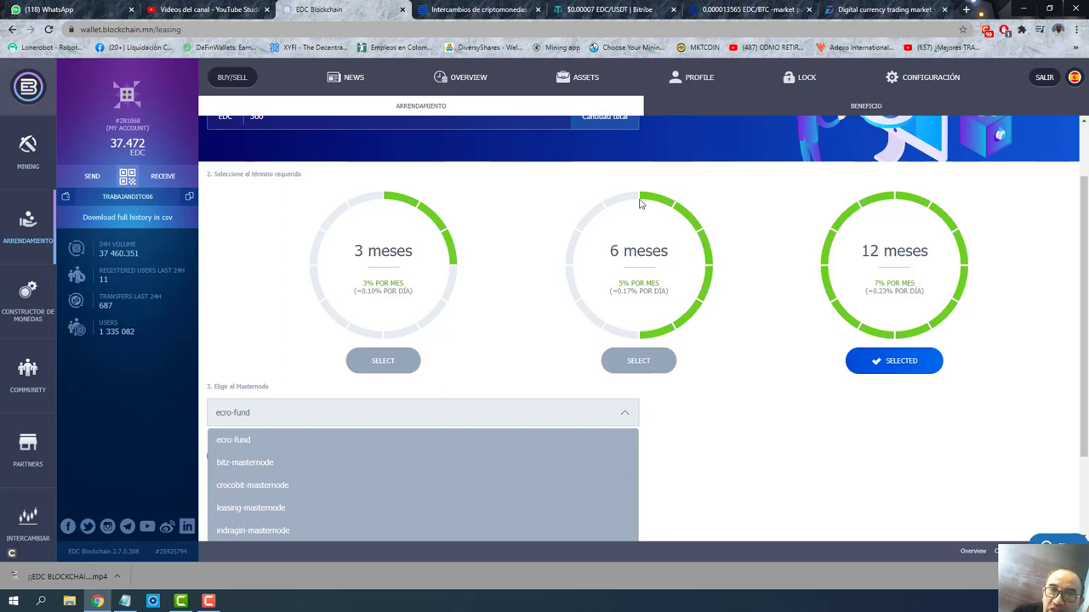
scroll(285, 204, "down", 1)
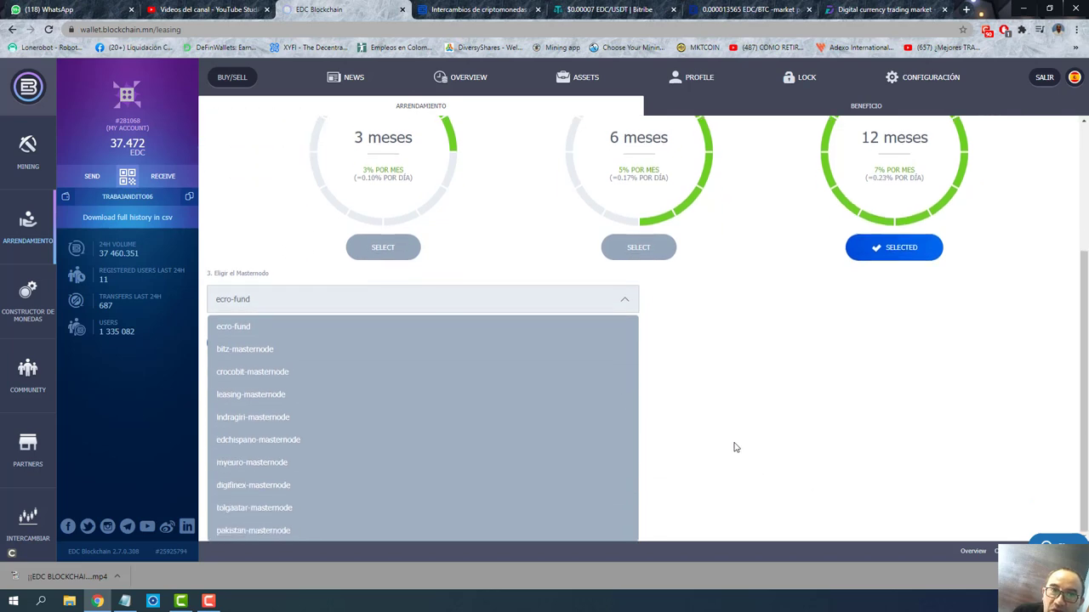
left_click(237, 326)
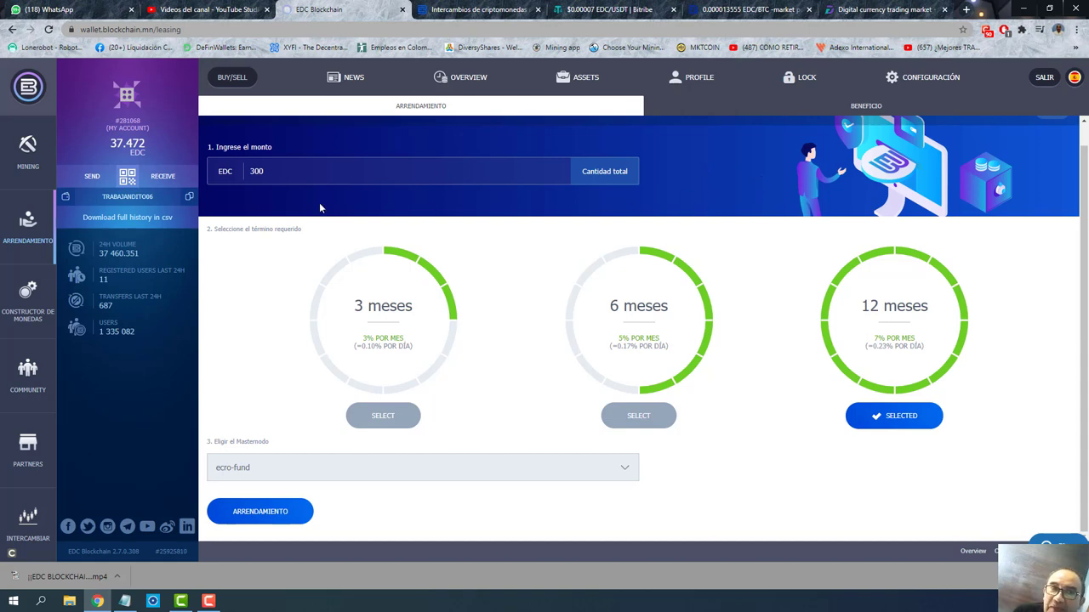
- Check the EDC/BTC price on BitZ again and return to the lease form in the EDC Blockchain wallet
left_click(746, 9)
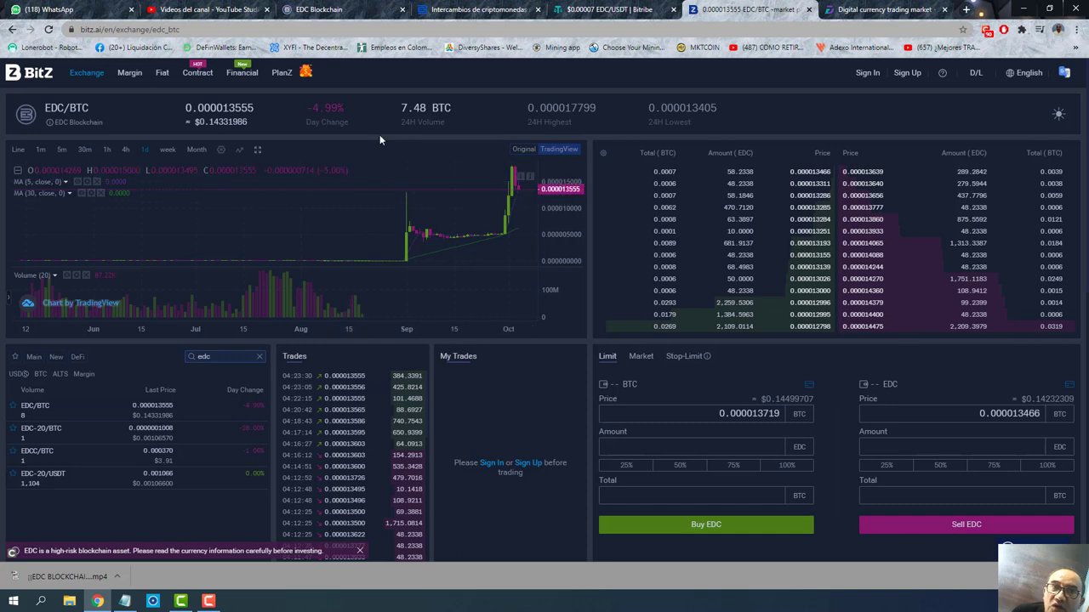
left_click(318, 9)
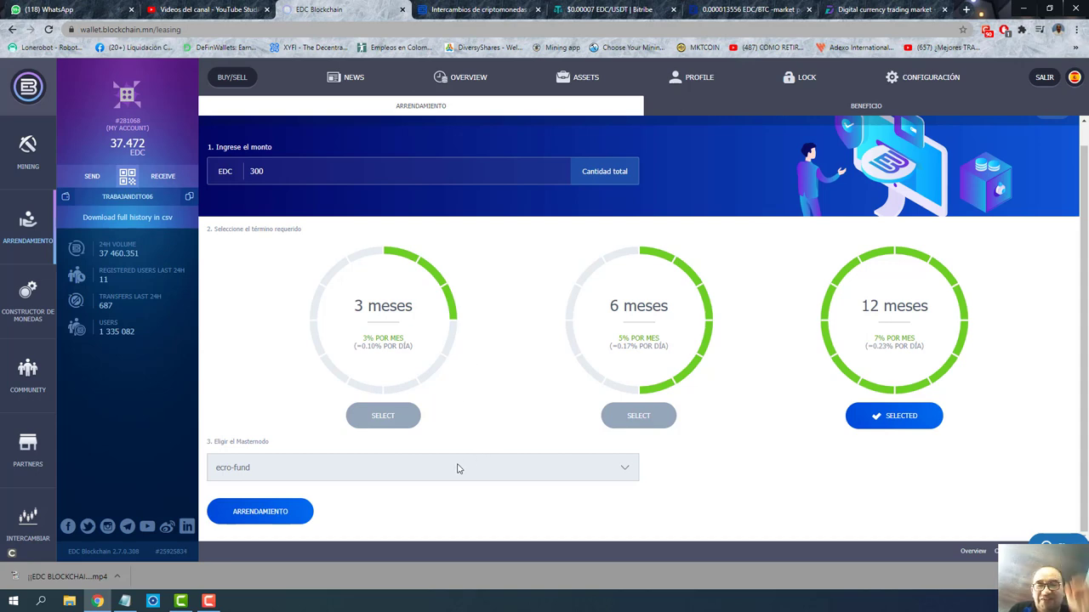
left_click(209, 601)
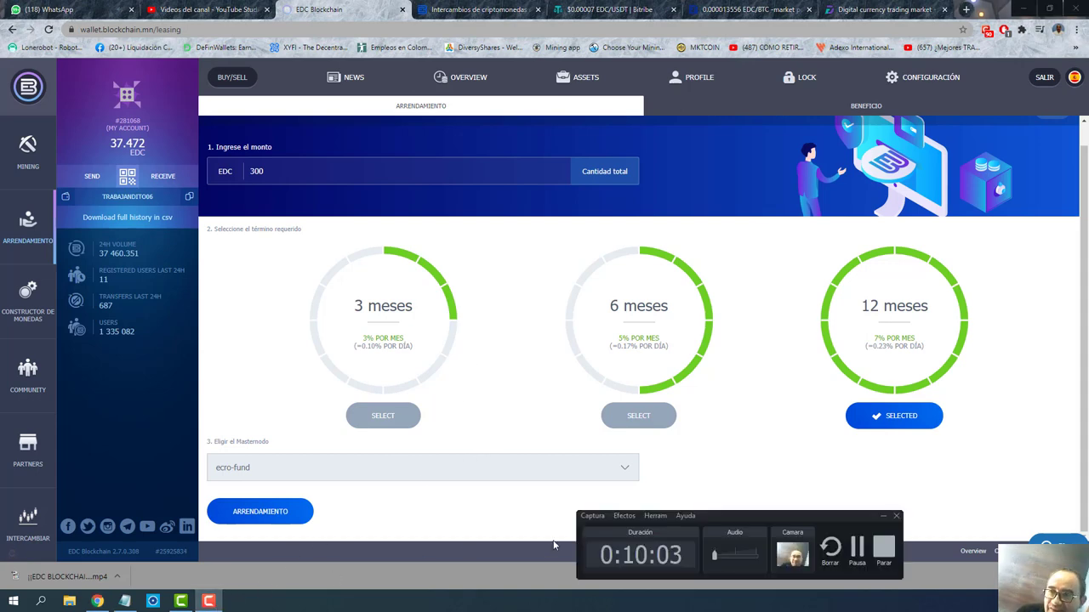